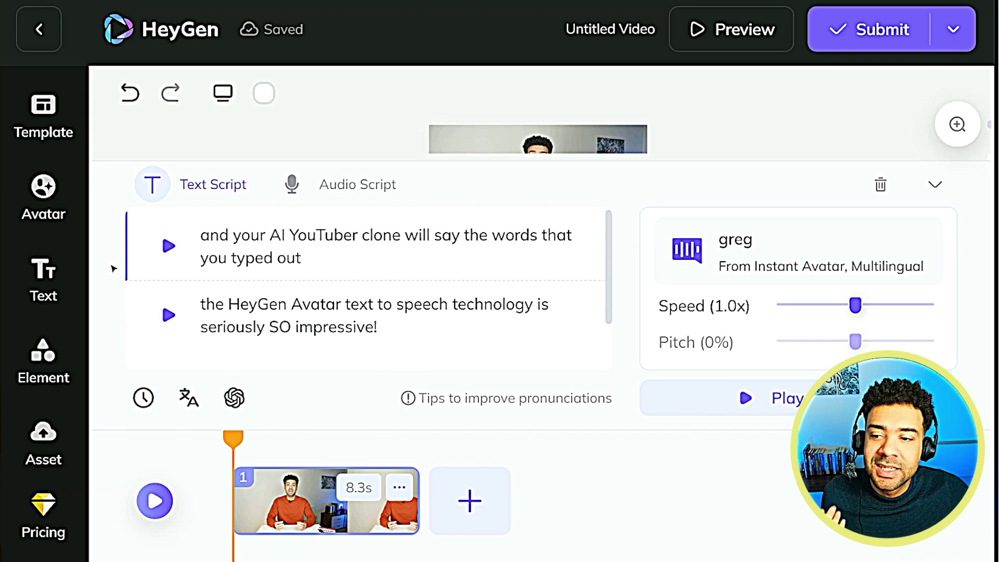
Play the first script line, switch to the Audio Script tab, and collapse the script panel.
{"action": "left_click", "coordinate": [170, 248]}
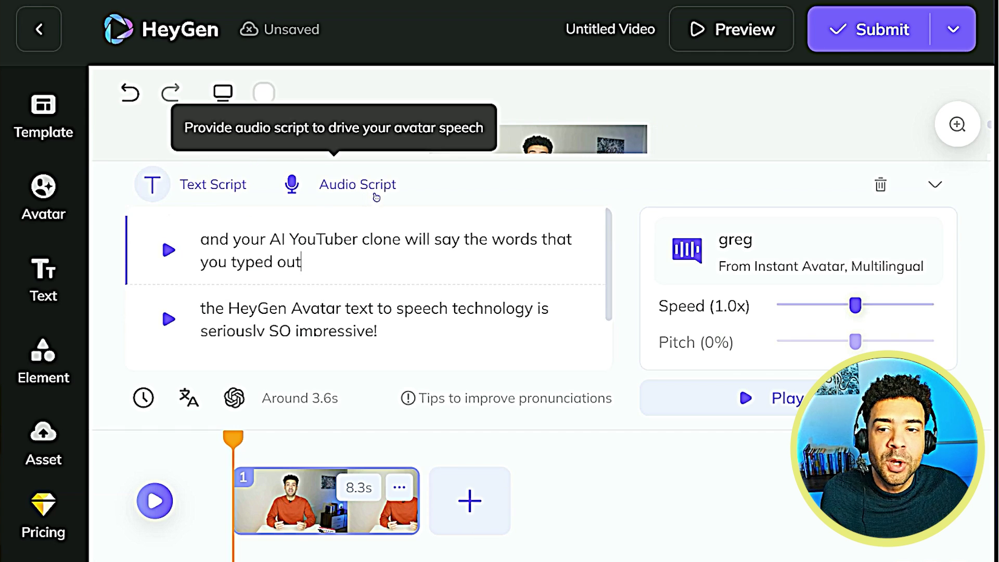
{"action": "left_click", "coordinate": [375, 195]}
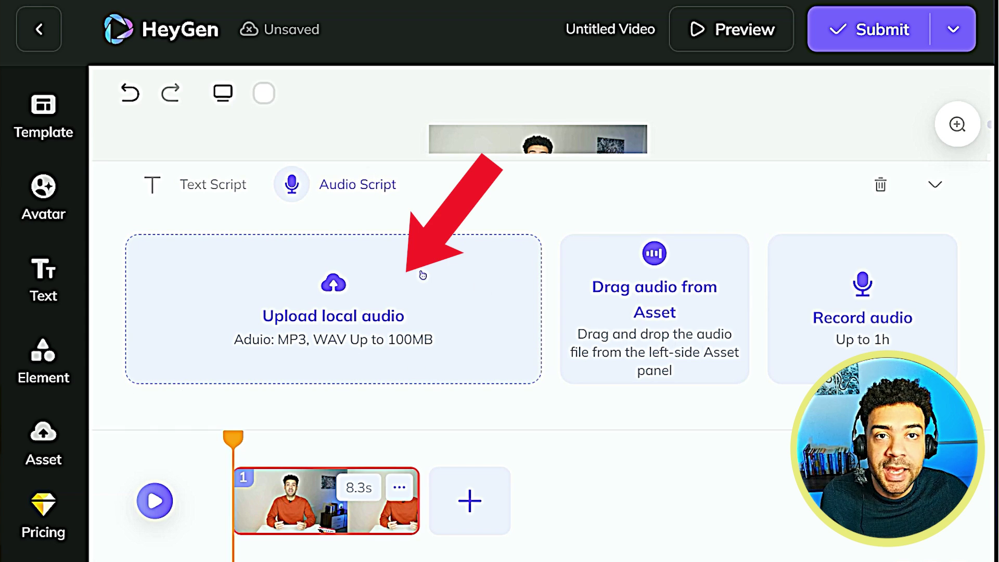
{"action": "left_click", "coordinate": [934, 184]}
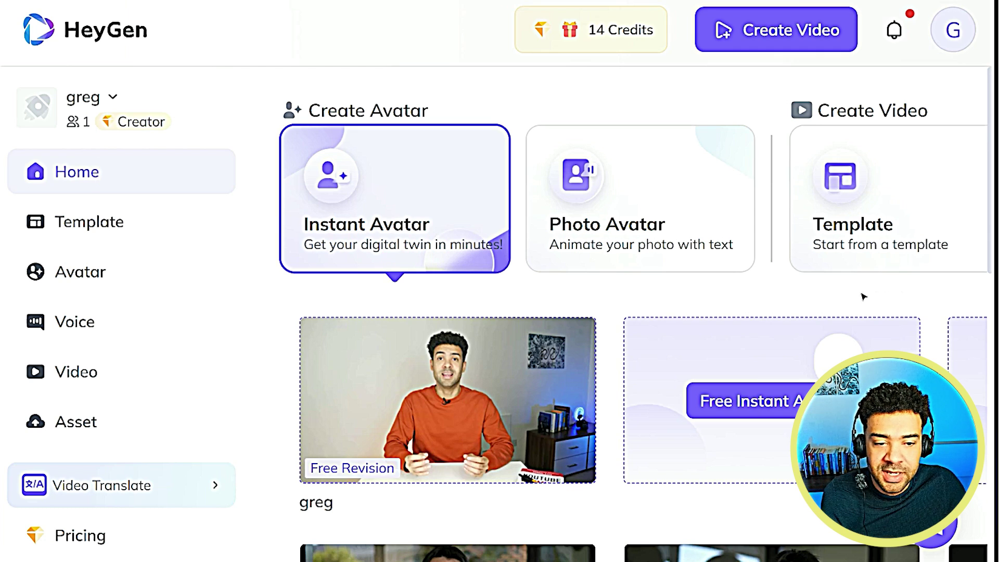
Start a free Instant Avatar and choose text instructions for the filming guidelines.
{"action": "left_click", "coordinate": [744, 403]}
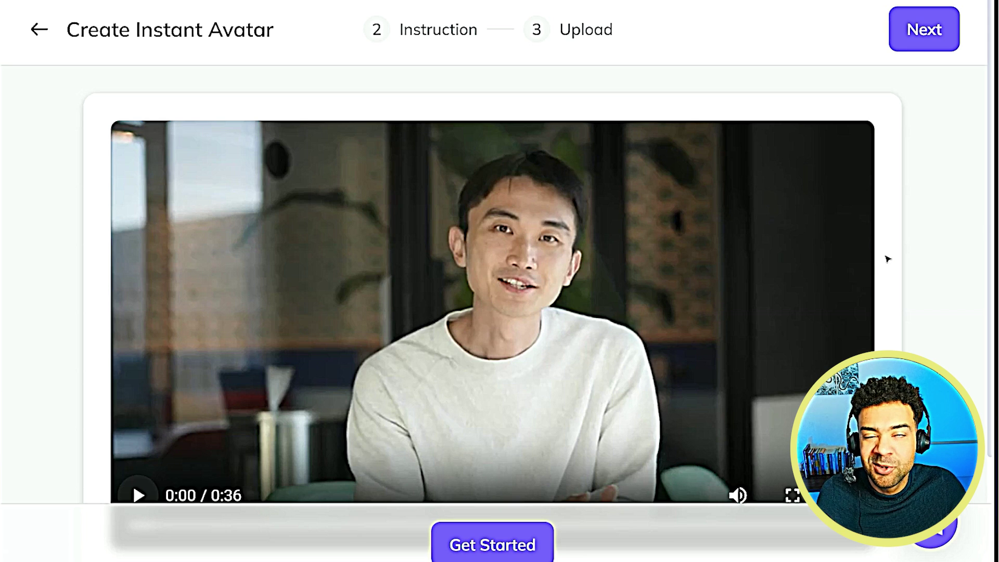
{"action": "left_click", "coordinate": [510, 548]}
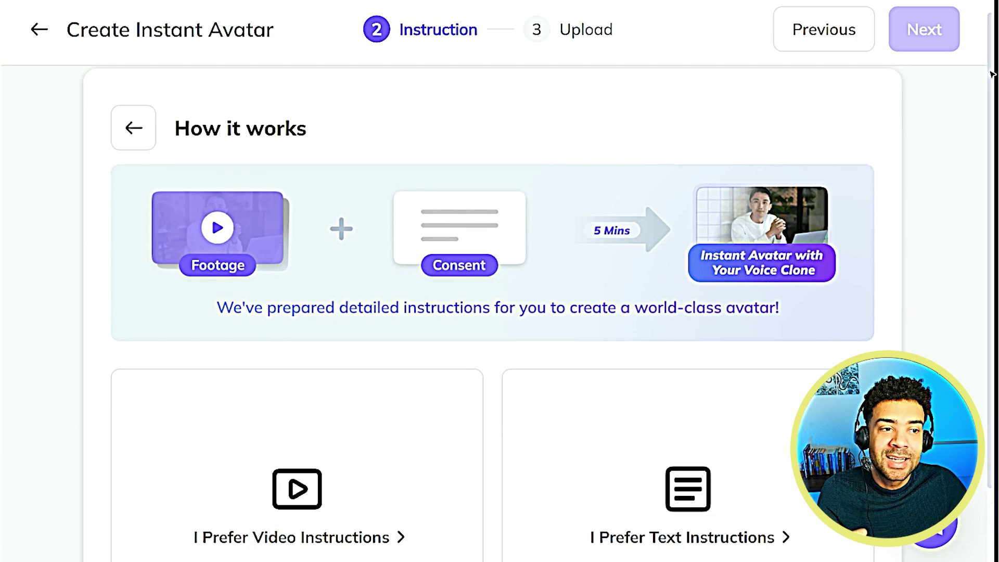
{"action": "left_click_drag", "start_coordinate": [990, 74], "coordinate": [994, 137]}
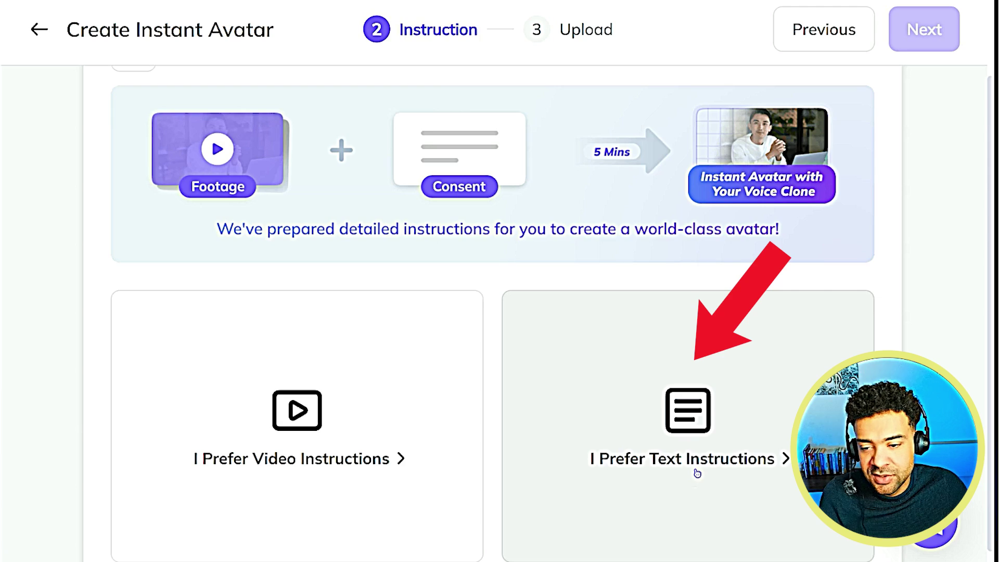
{"action": "left_click", "coordinate": [698, 473]}
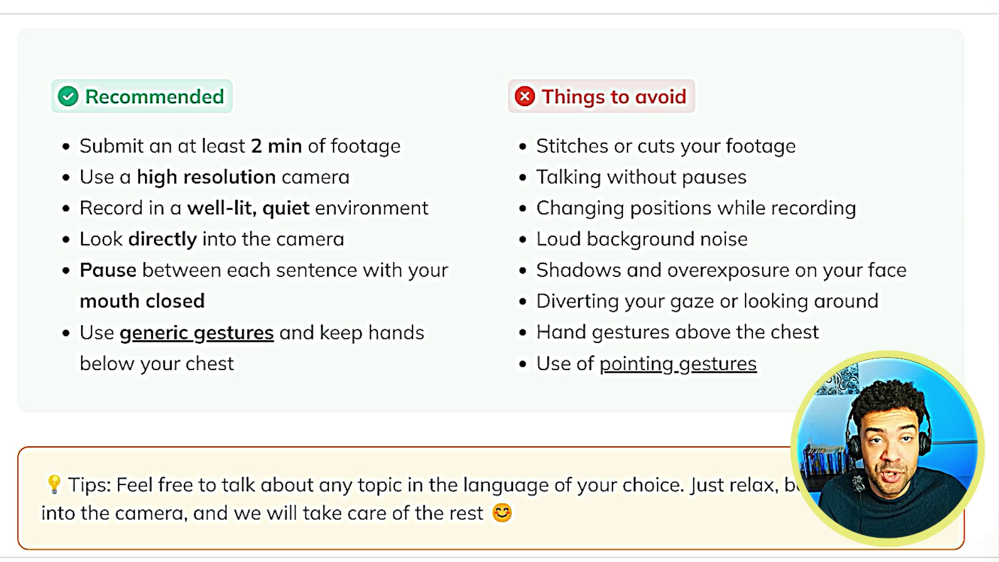
{"action": "scroll", "coordinate": [5, 202], "scroll_direction": "down", "scroll_amount": 1}
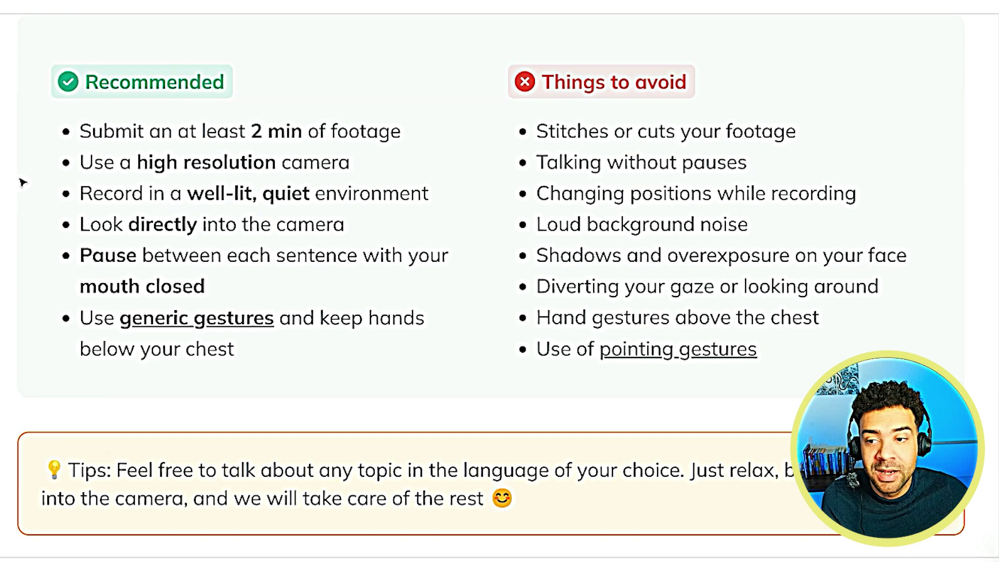
{"action": "left_click", "coordinate": [253, 134]}
{"action": "left_click_drag", "start_coordinate": [255, 136], "coordinate": [411, 135]}
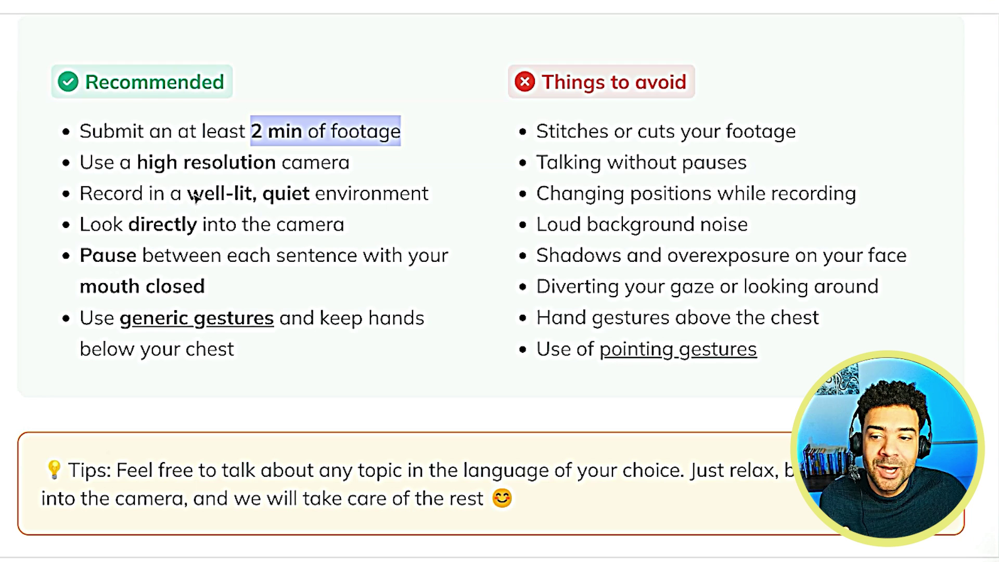
{"action": "left_click_drag", "start_coordinate": [189, 200], "coordinate": [382, 205]}
{"action": "left_click_drag", "start_coordinate": [141, 229], "coordinate": [363, 228]}
{"action": "triple_click", "coordinate": [315, 228]}
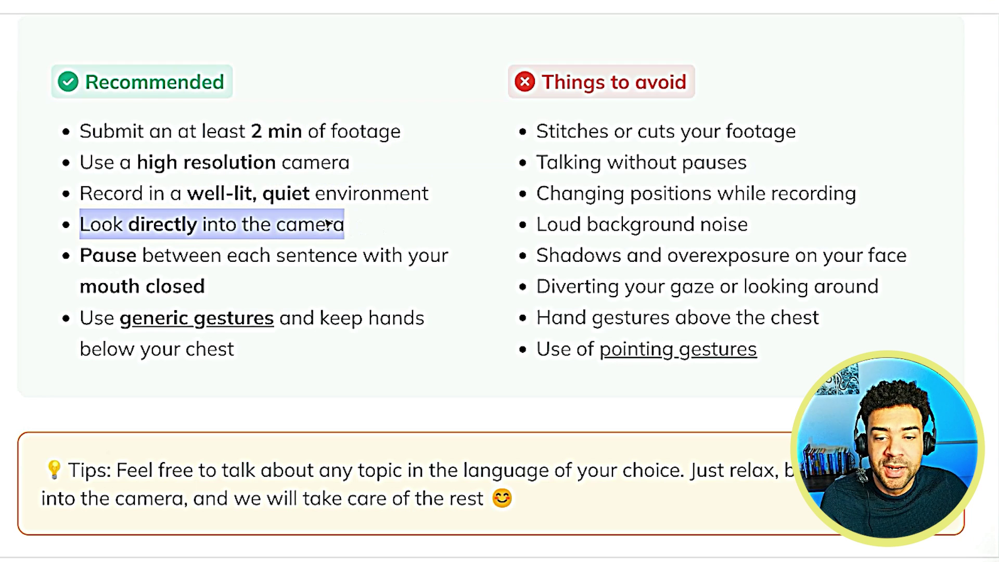
{"action": "left_click_drag", "start_coordinate": [536, 288], "coordinate": [896, 291]}
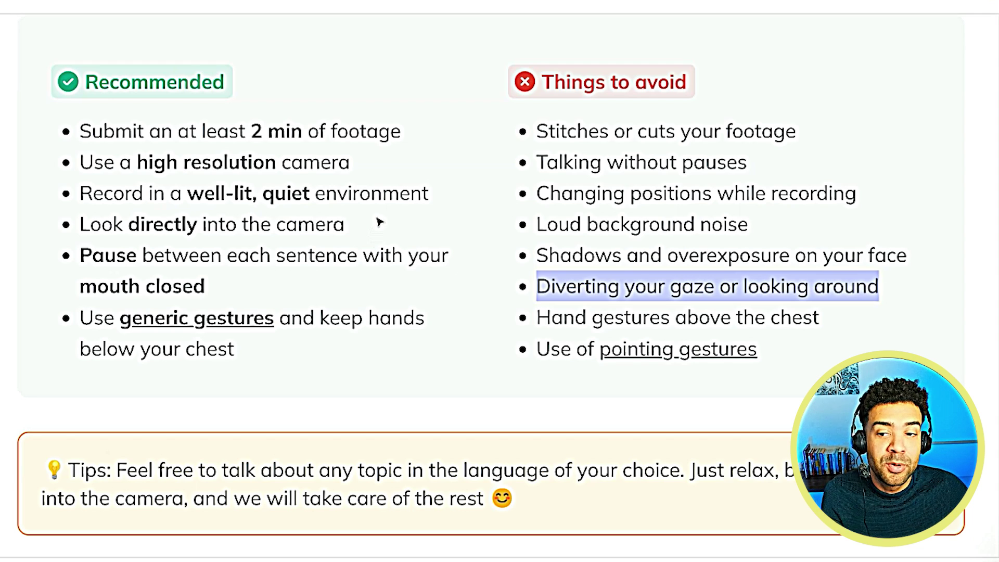
{"action": "left_click_drag", "start_coordinate": [360, 228], "coordinate": [83, 228]}
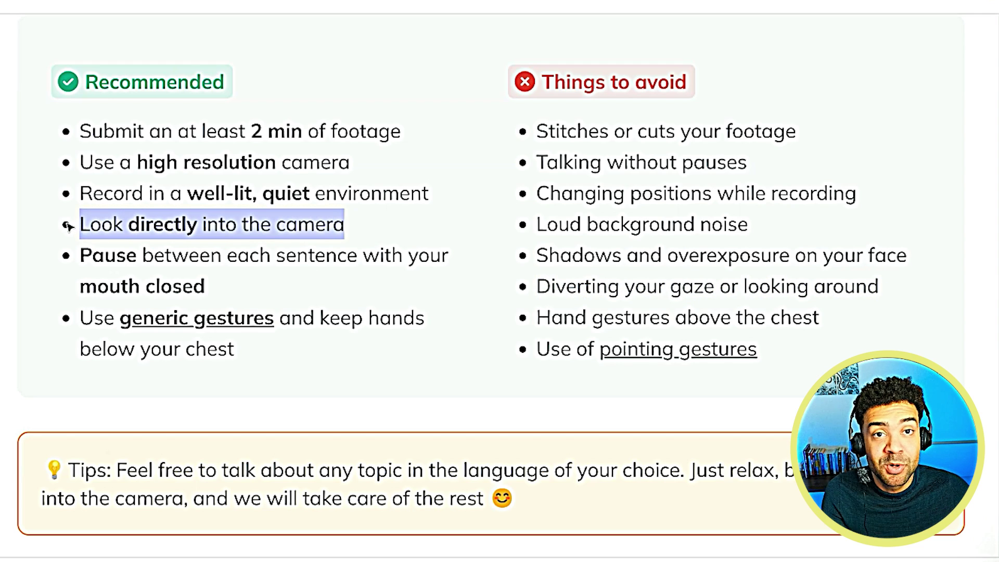
{"action": "left_click_drag", "start_coordinate": [225, 286], "coordinate": [80, 257]}
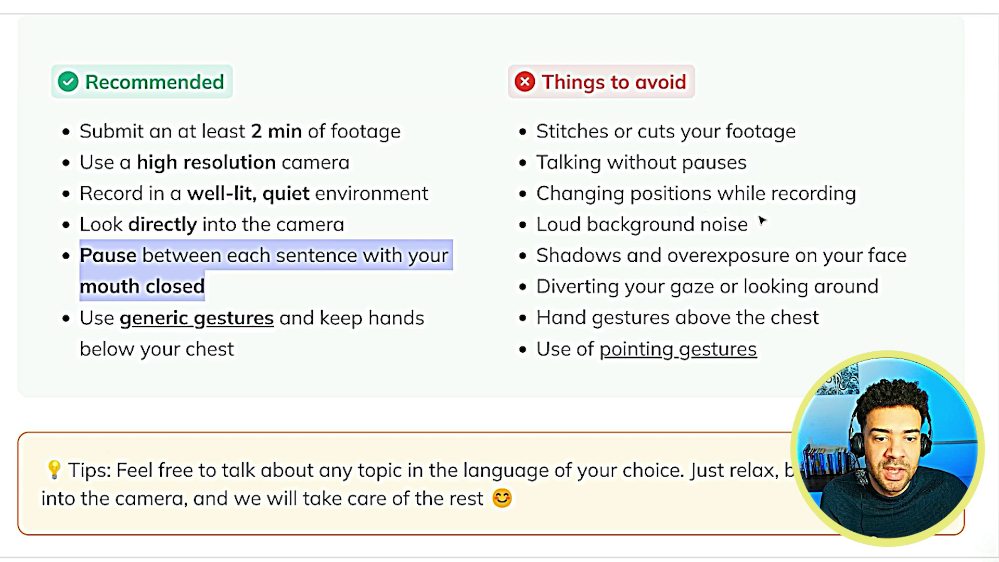
{"action": "left_click_drag", "start_coordinate": [747, 162], "coordinate": [535, 165]}
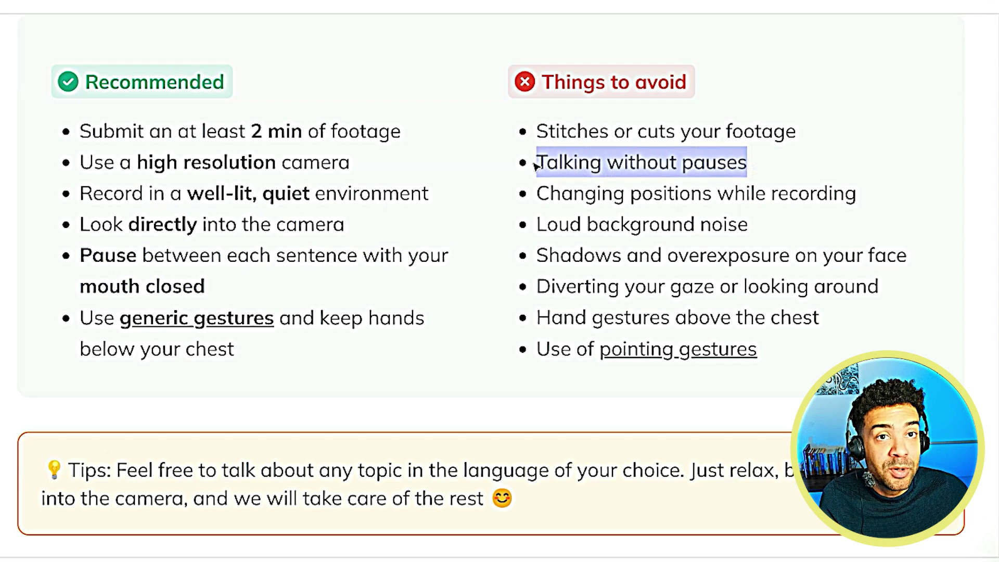
{"action": "left_click_drag", "start_coordinate": [238, 348], "coordinate": [324, 320]}
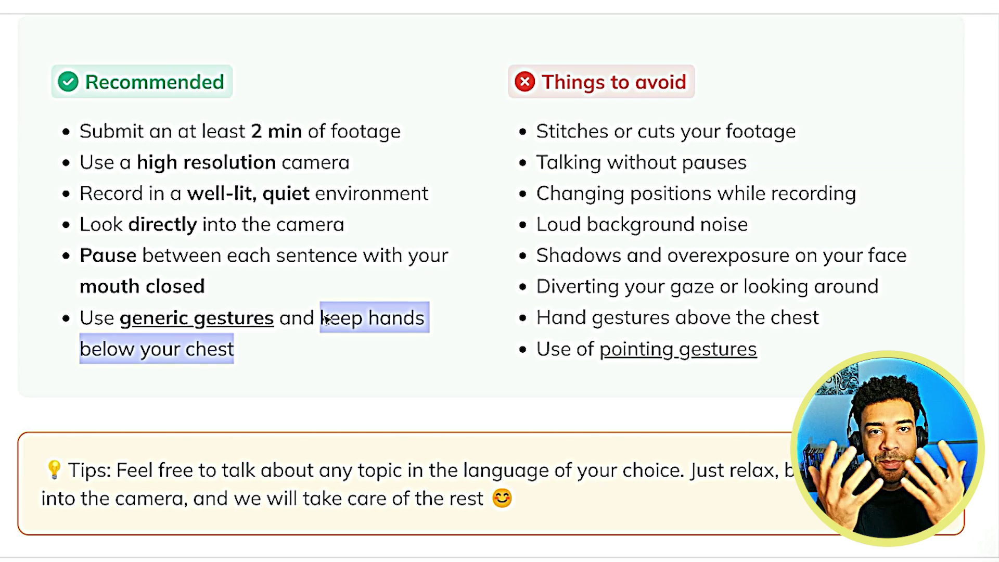
{"action": "left_click", "coordinate": [323, 319]}
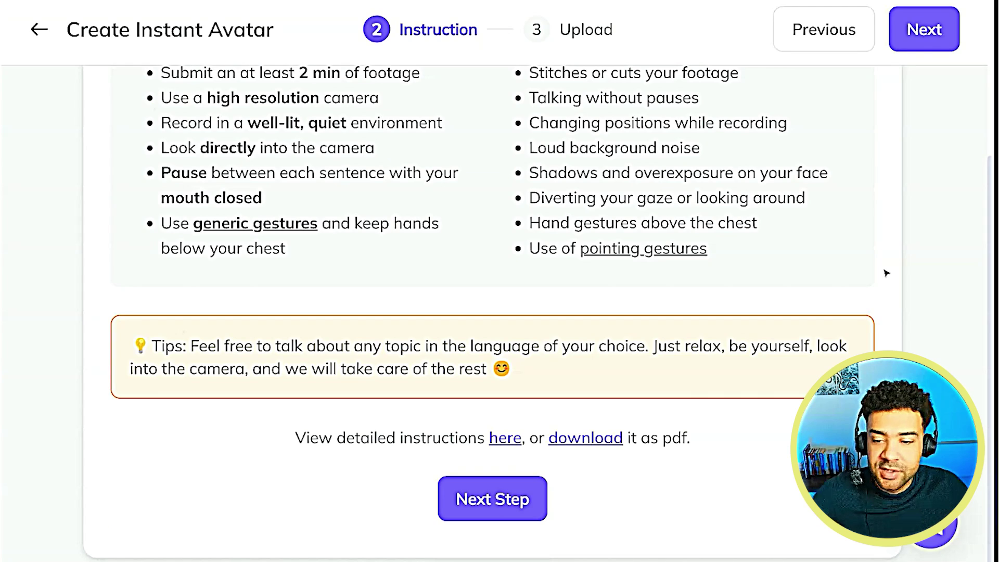
Advance to the Upload step and pick the Upload Footage option.
{"action": "left_click", "coordinate": [515, 507]}
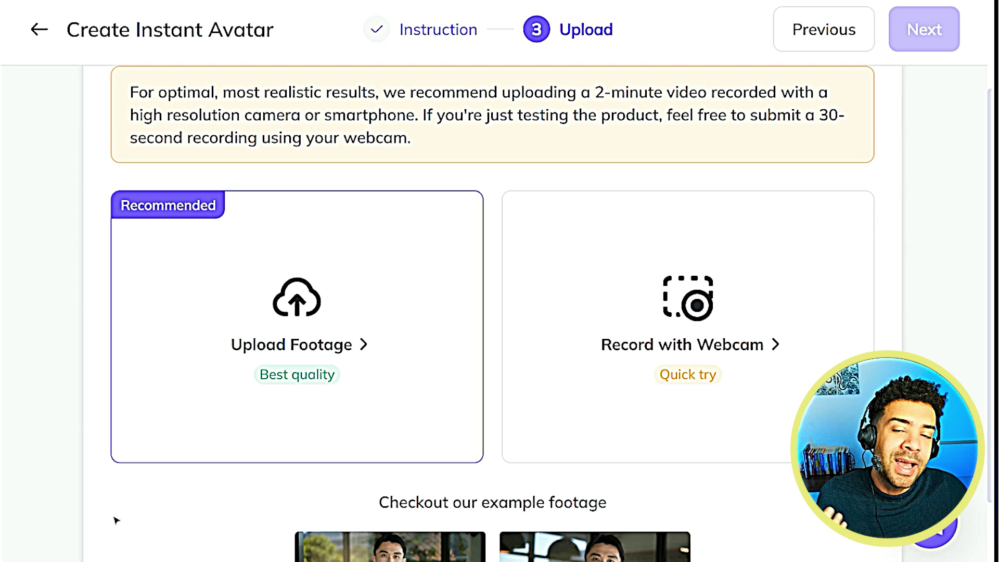
{"action": "scroll", "coordinate": [101, 491], "scroll_direction": "up", "scroll_amount": 2}
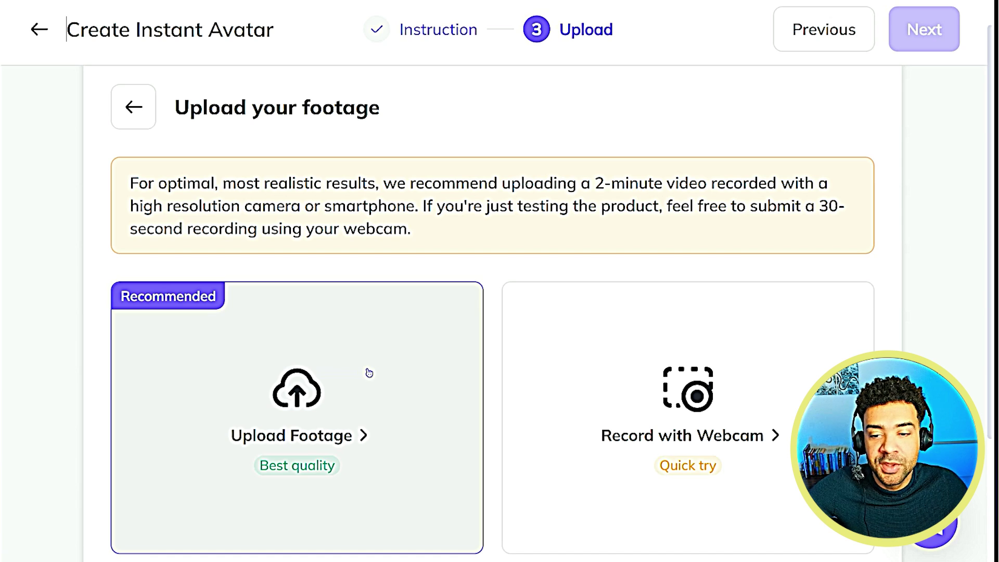
{"action": "left_click", "coordinate": [386, 391]}
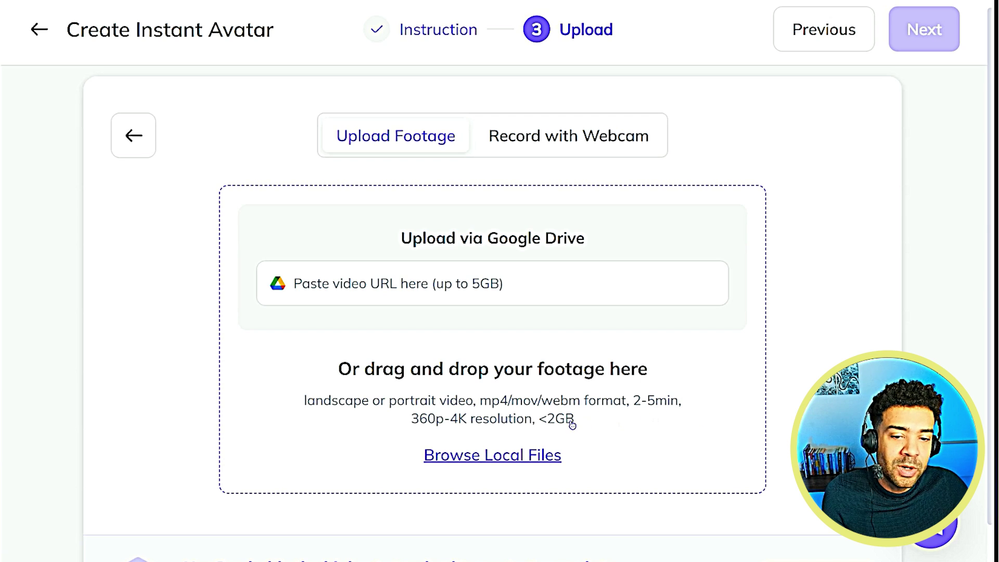
Confirm the four footage requirements: face visible, eye contact, pauses, well-lit and quiet.
{"action": "left_click_drag", "start_coordinate": [547, 422], "coordinate": [575, 423]}
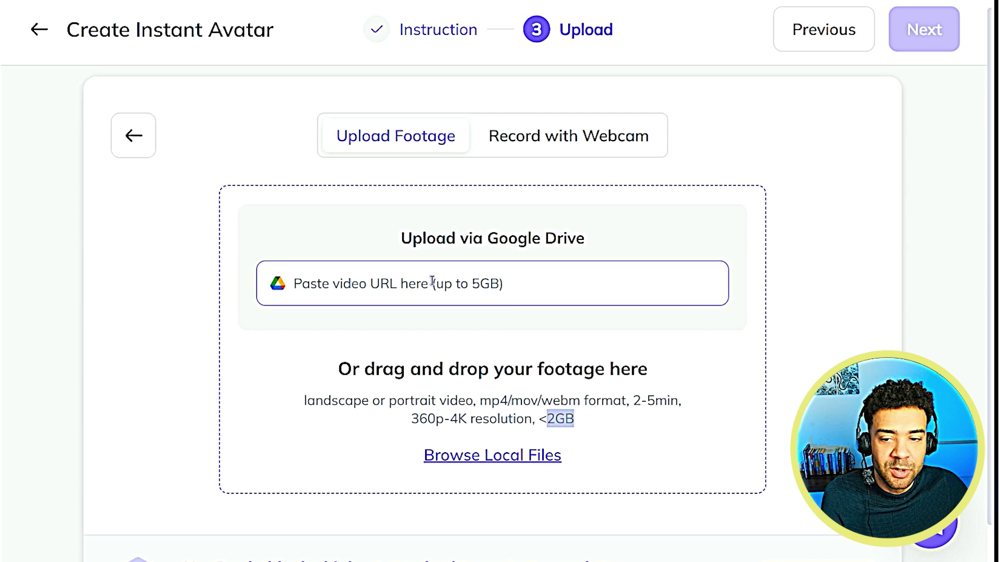
{"action": "left_click", "coordinate": [314, 282]}
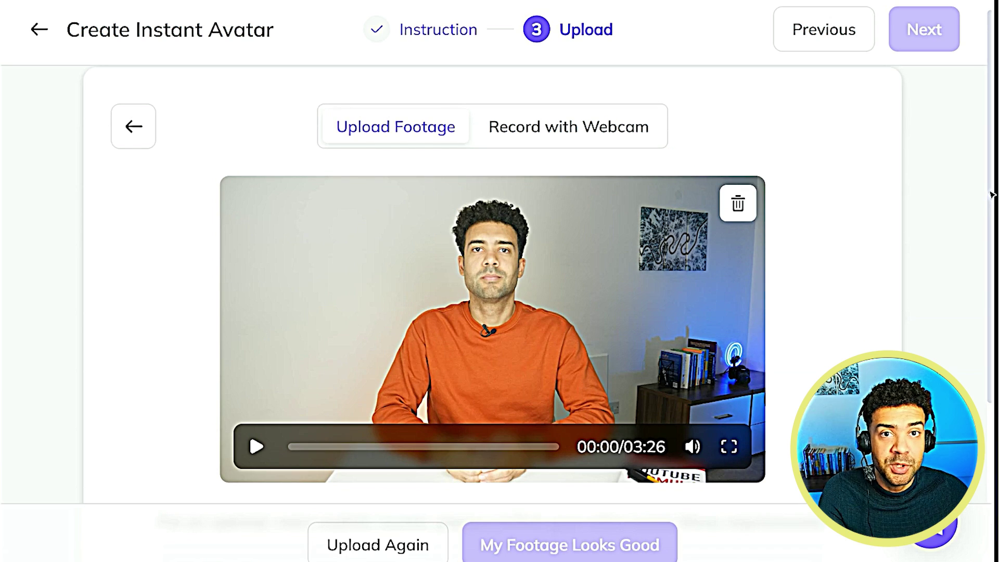
{"action": "scroll", "coordinate": [737, 385], "scroll_direction": "down", "scroll_amount": 3}
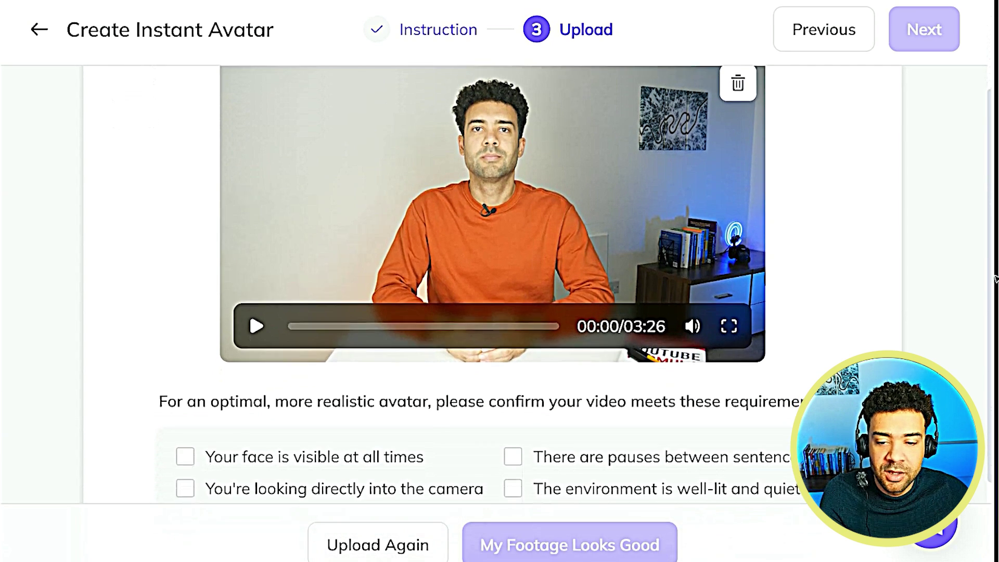
{"action": "left_click", "coordinate": [185, 408]}
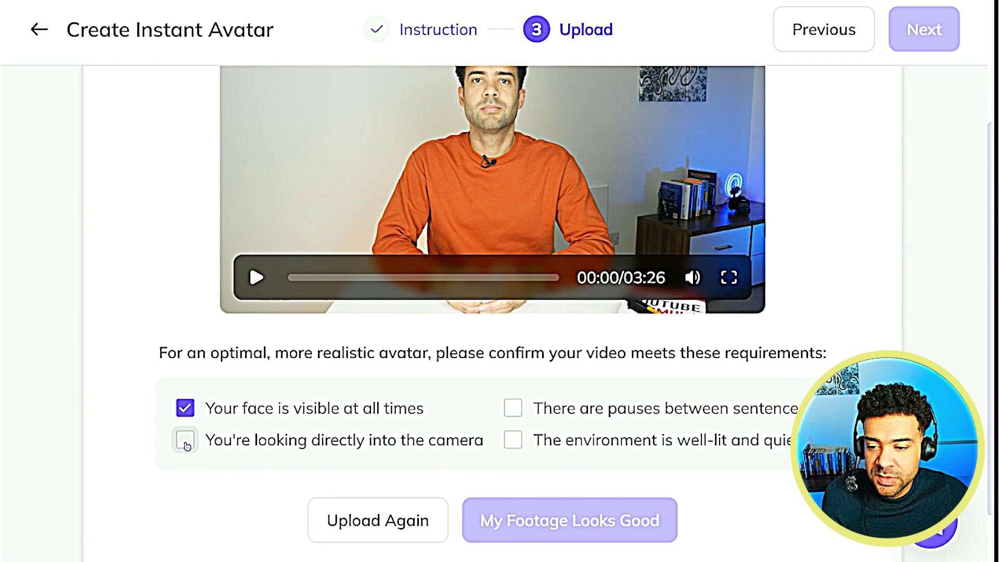
{"action": "left_click", "coordinate": [184, 439]}
{"action": "left_click", "coordinate": [513, 408]}
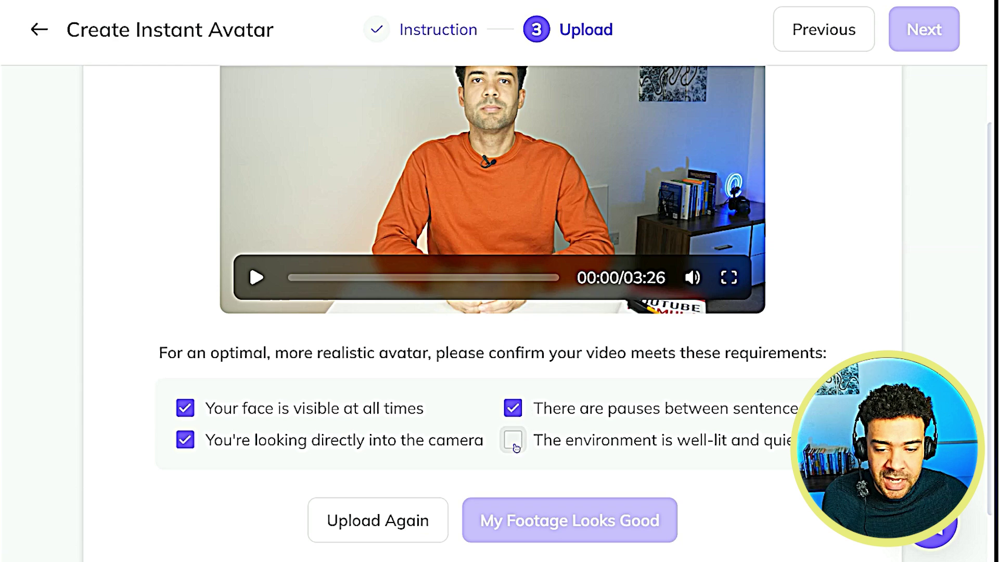
{"action": "left_click", "coordinate": [513, 440]}
{"action": "scroll", "coordinate": [646, 486], "scroll_direction": "down", "scroll_amount": 2}
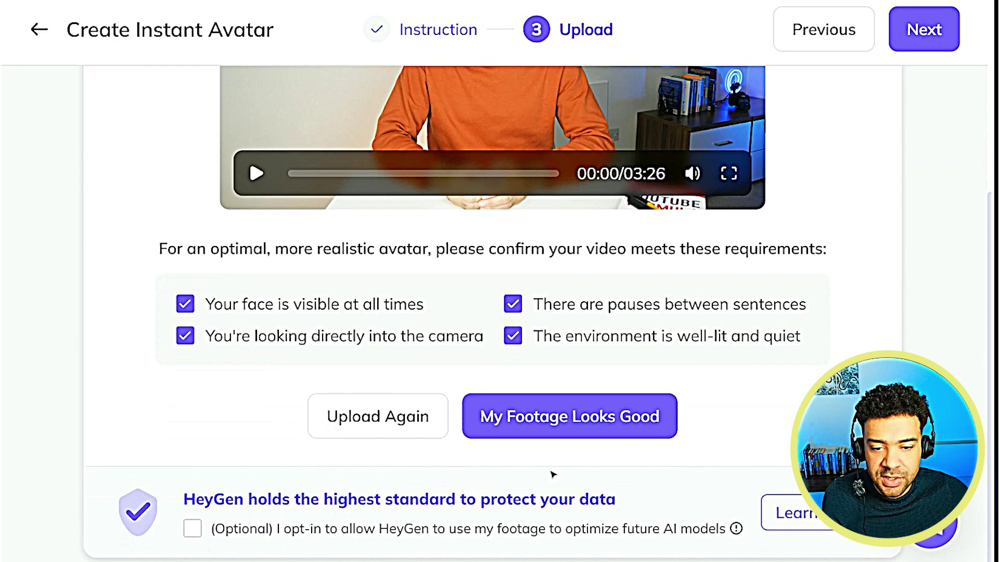
Accept the footage, choose Record a Consent, and review the consent script.
{"action": "left_click", "coordinate": [532, 437]}
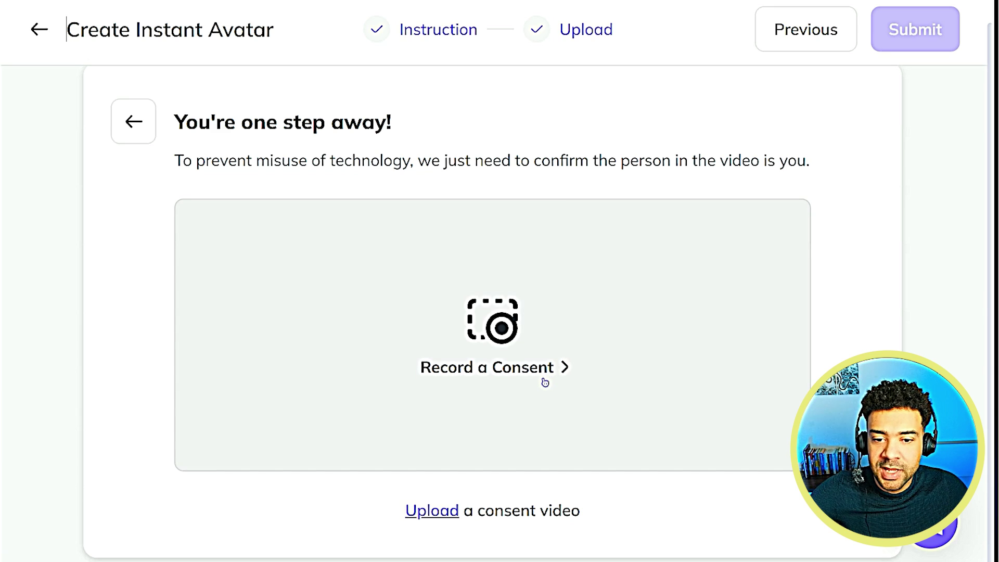
{"action": "left_click", "coordinate": [545, 382]}
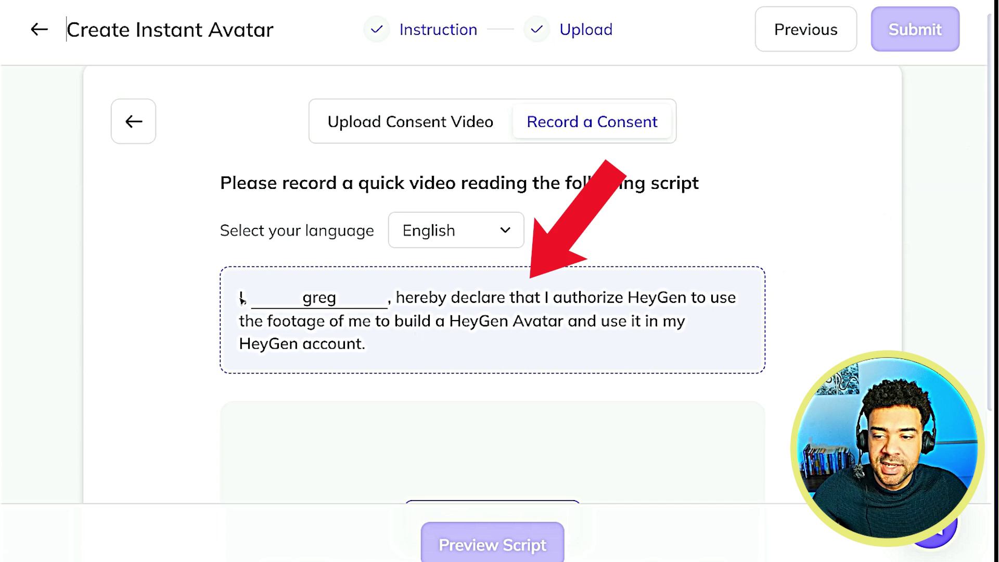
{"action": "left_click_drag", "start_coordinate": [239, 297], "coordinate": [251, 298]}
{"action": "left_click_drag", "start_coordinate": [472, 333], "coordinate": [508, 350]}
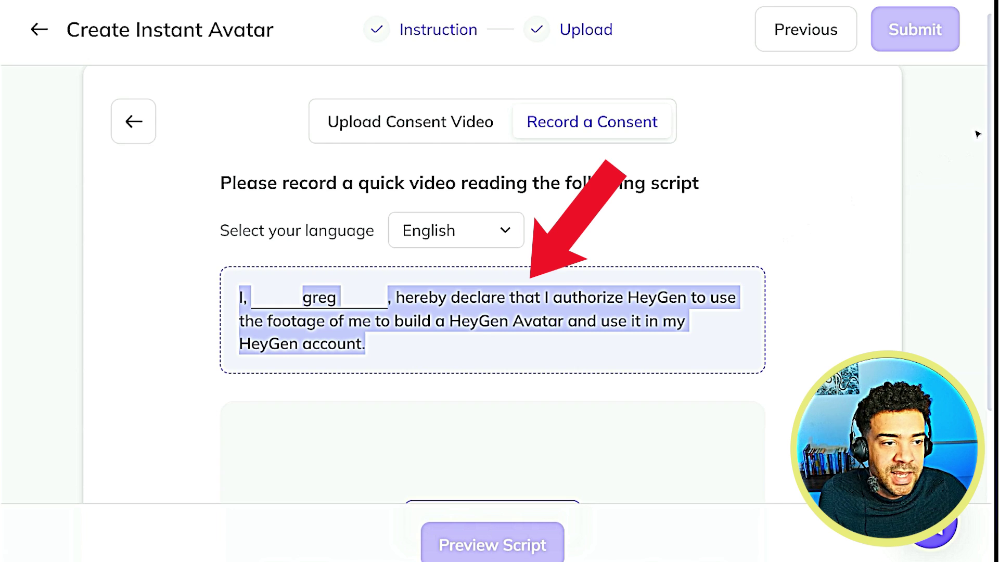
{"action": "left_click", "coordinate": [987, 183]}
Read the camera and microphone permission note, then re-read the whole consent script.
{"action": "scroll", "coordinate": [991, 185], "scroll_direction": "down", "scroll_amount": 2}
{"action": "scroll", "coordinate": [992, 185], "scroll_direction": "down", "scroll_amount": 2}
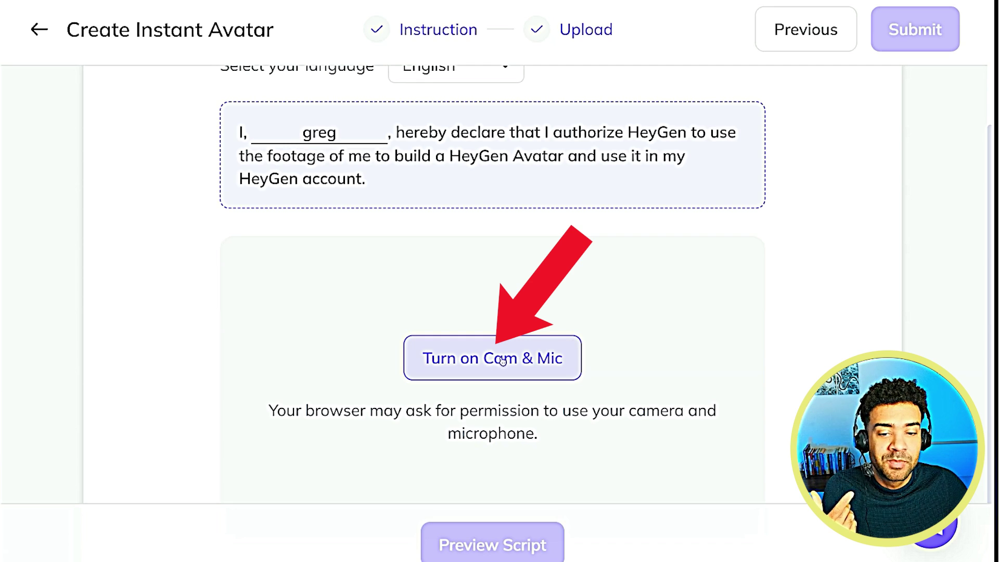
{"action": "scroll", "coordinate": [742, 281], "scroll_direction": "down", "scroll_amount": 2}
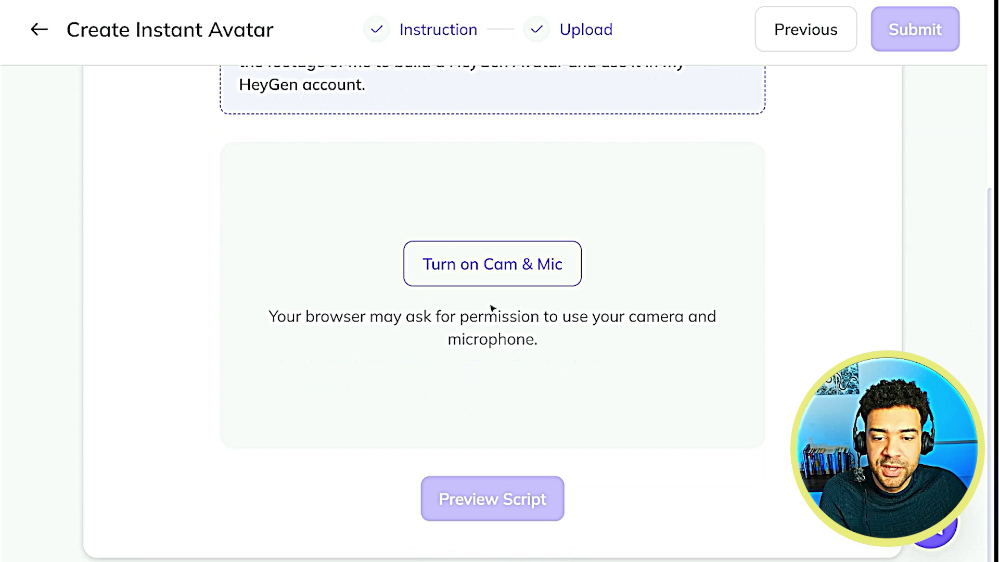
{"action": "left_click_drag", "start_coordinate": [581, 347], "coordinate": [264, 294]}
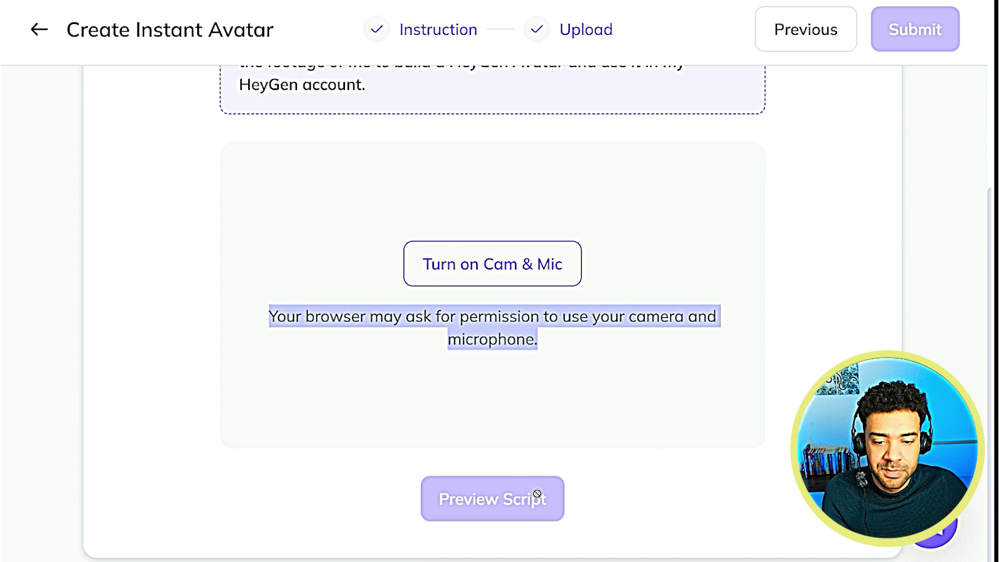
{"action": "left_click", "coordinate": [627, 491]}
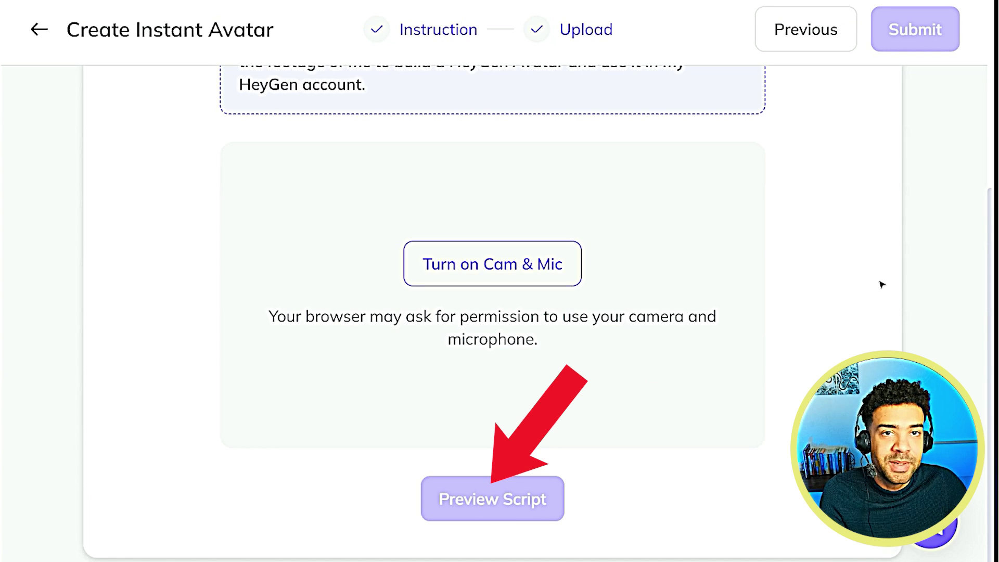
{"action": "scroll", "coordinate": [874, 283], "scroll_direction": "up", "scroll_amount": 5}
{"action": "left_click_drag", "start_coordinate": [373, 316], "coordinate": [241, 266]}
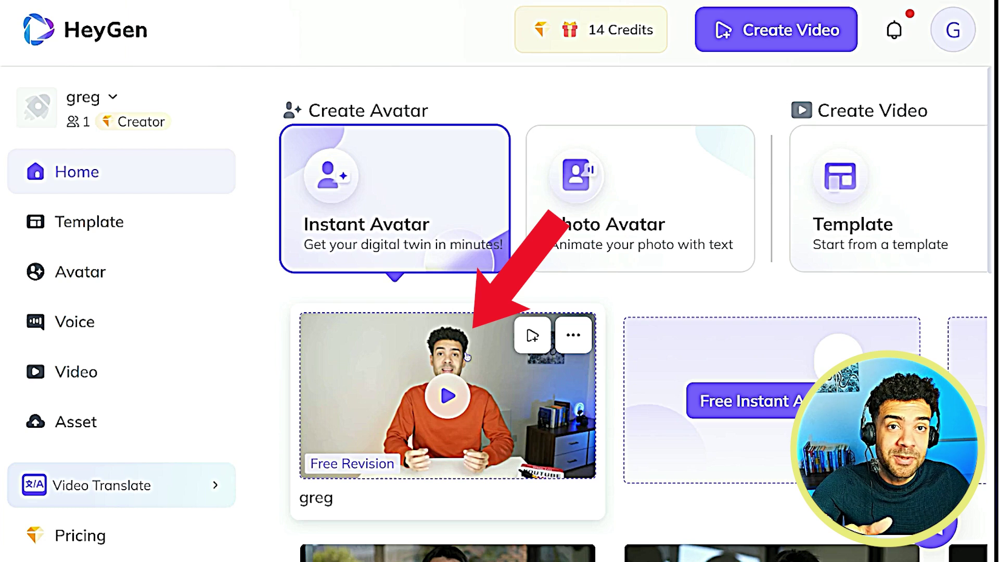
Open the custom avatar's preview and play its 0:08 sample clip to the end.
{"action": "left_click", "coordinate": [497, 461]}
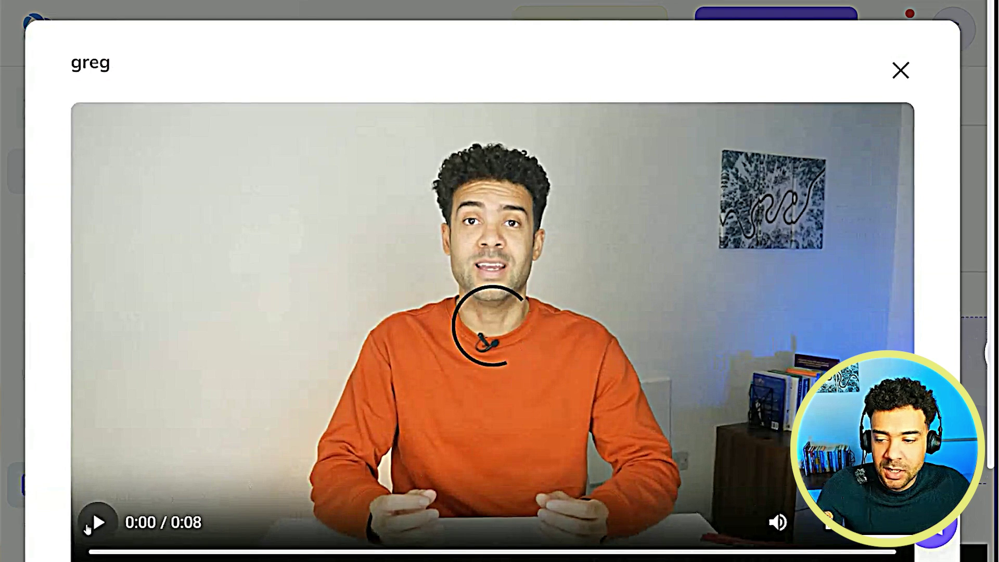
{"action": "scroll", "coordinate": [809, 212], "scroll_direction": "down", "scroll_amount": 1}
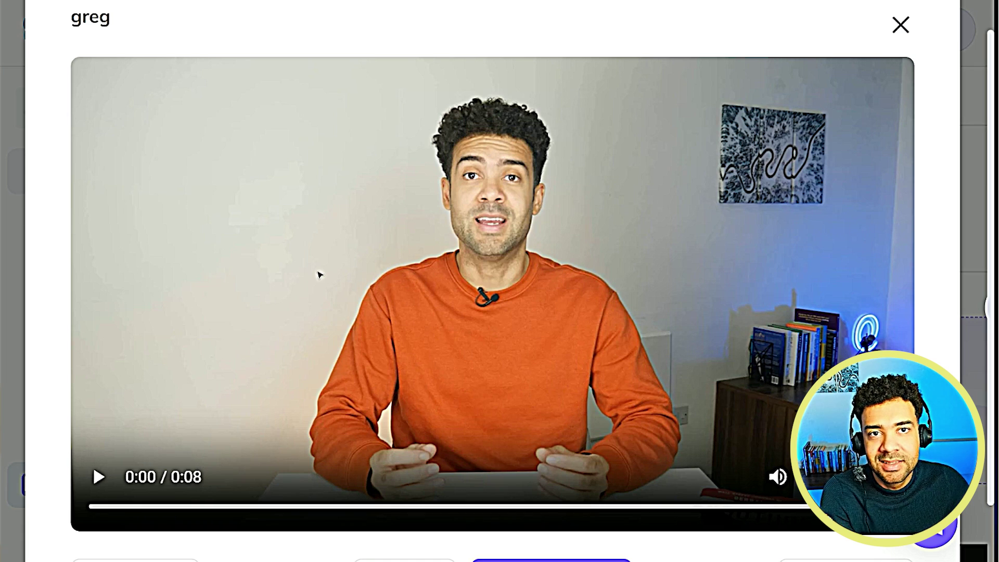
{"action": "left_click", "coordinate": [106, 484]}
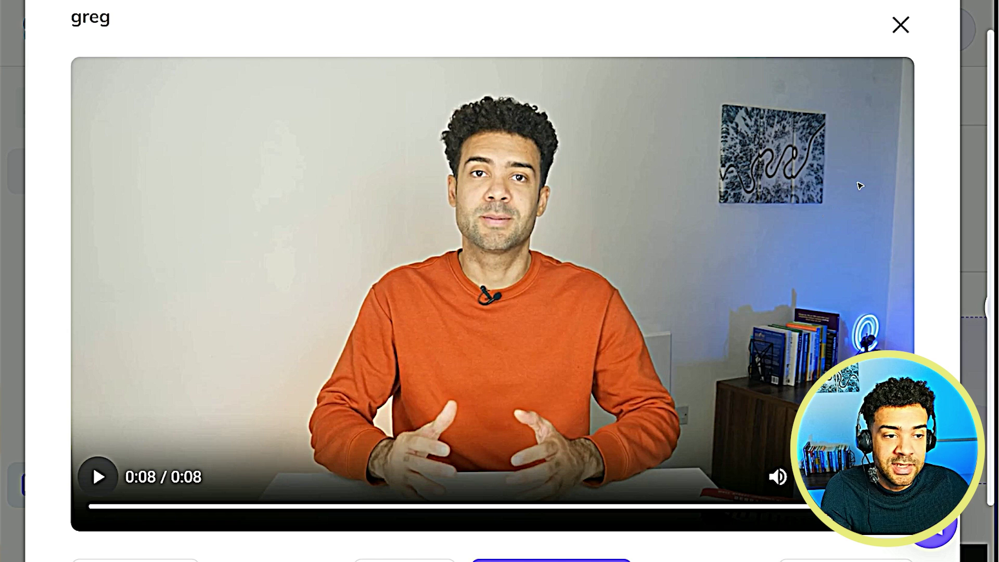
{"action": "scroll", "coordinate": [937, 189], "scroll_direction": "down", "scroll_amount": 1}
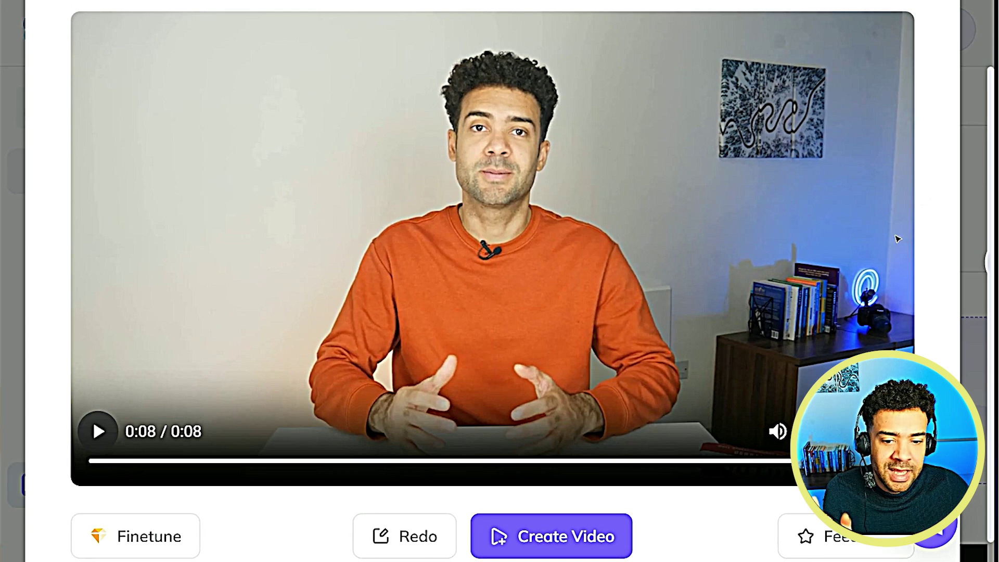
Create a landscape video with the custom avatar and preview its default welcome script at 1.0x speed.
{"action": "left_click", "coordinate": [625, 539]}
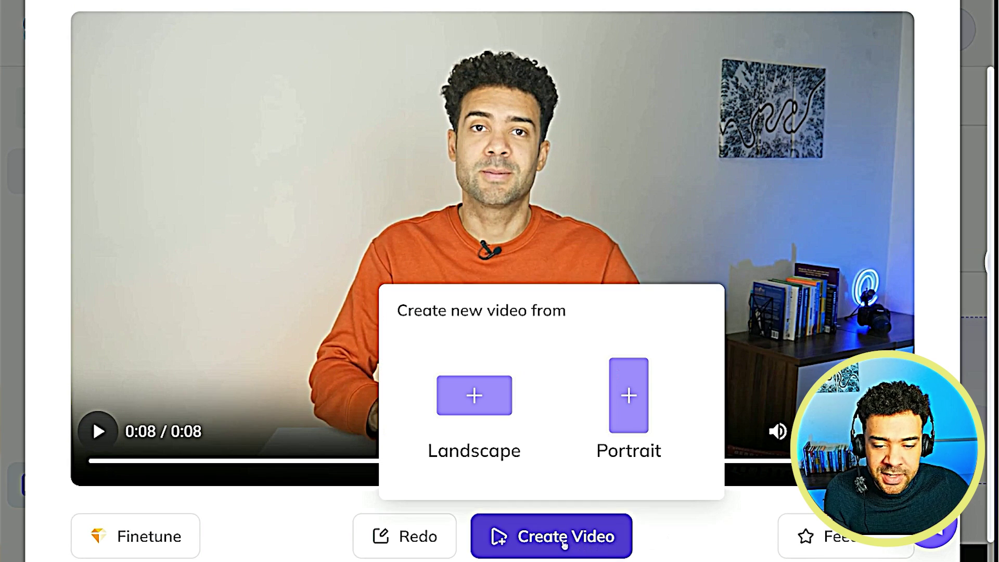
{"action": "left_click", "coordinate": [467, 406]}
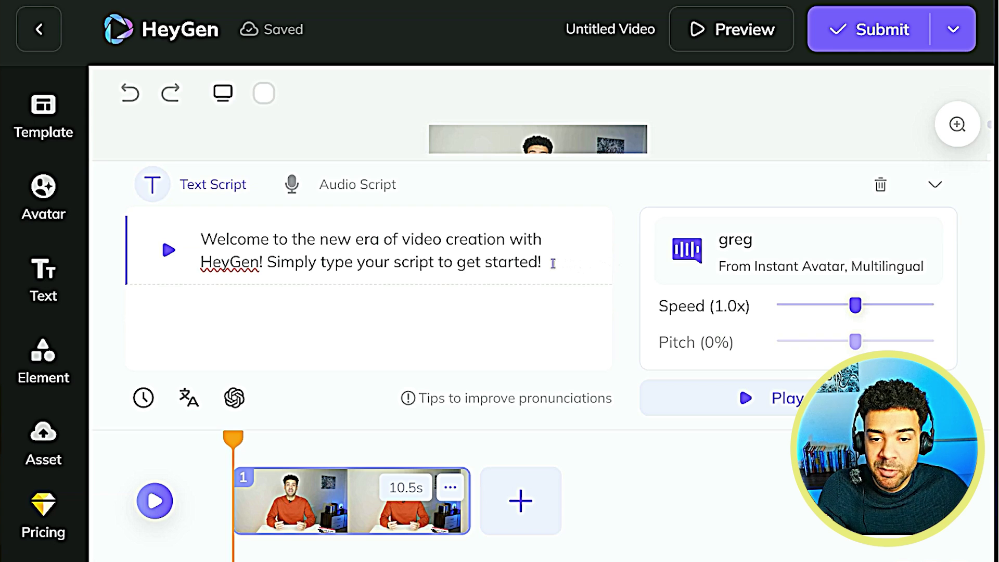
{"action": "left_click_drag", "start_coordinate": [553, 263], "coordinate": [202, 241]}
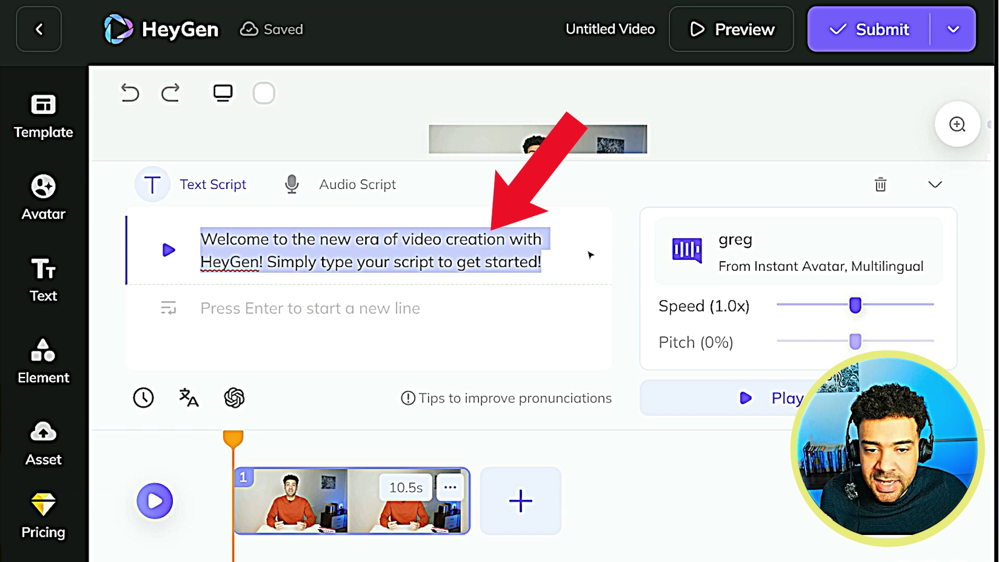
{"action": "left_click", "coordinate": [619, 257]}
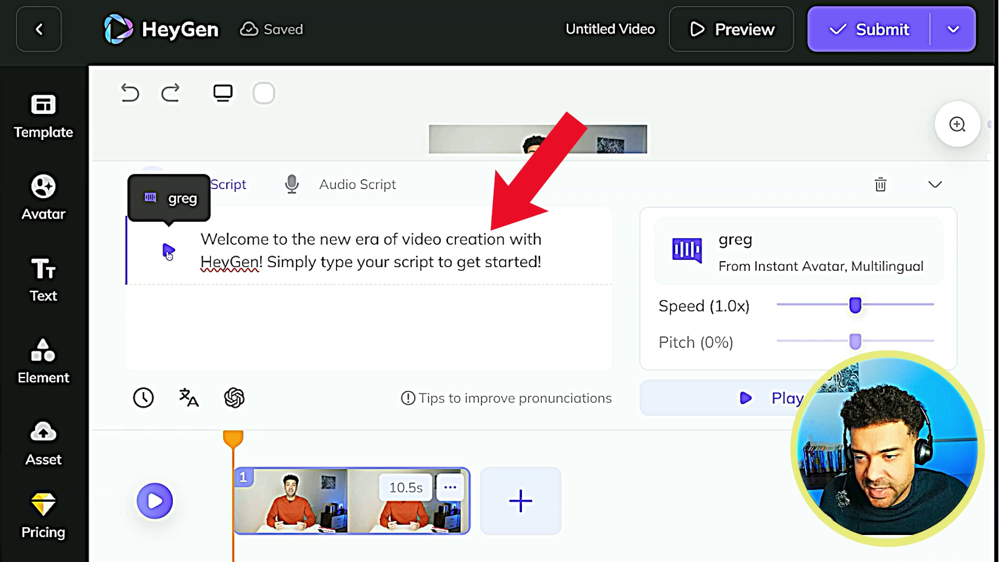
{"action": "left_click", "coordinate": [168, 253]}
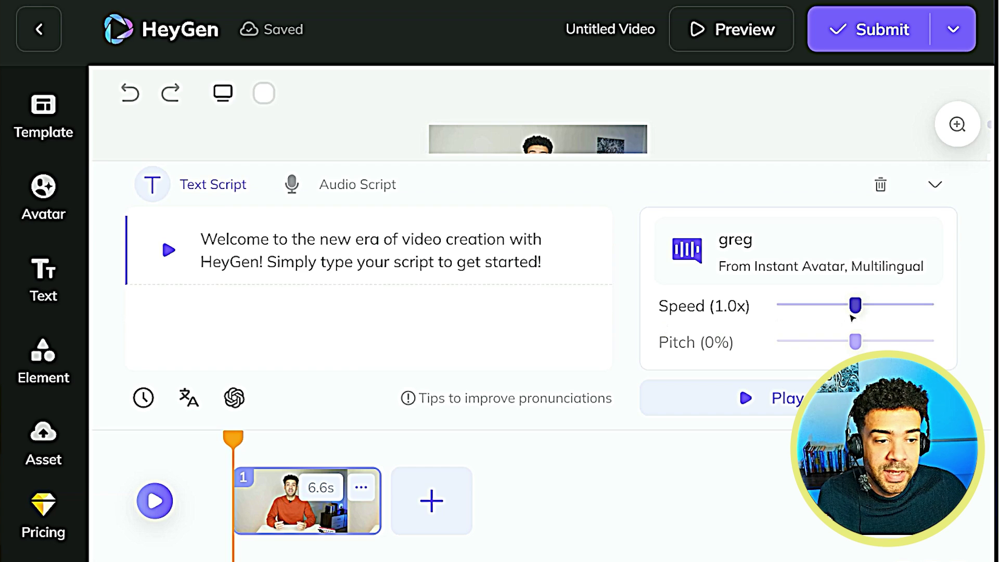
{"action": "mouse_move", "coordinate": [854, 306]}
{"action": "left_mouse_down"}
{"action": "mouse_move", "coordinate": [950, 312]}
{"action": "mouse_move", "coordinate": [768, 310]}
{"action": "mouse_move", "coordinate": [950, 311]}
{"action": "mouse_move", "coordinate": [776, 306]}
{"action": "mouse_move", "coordinate": [857, 307]}
{"action": "left_mouse_up"}
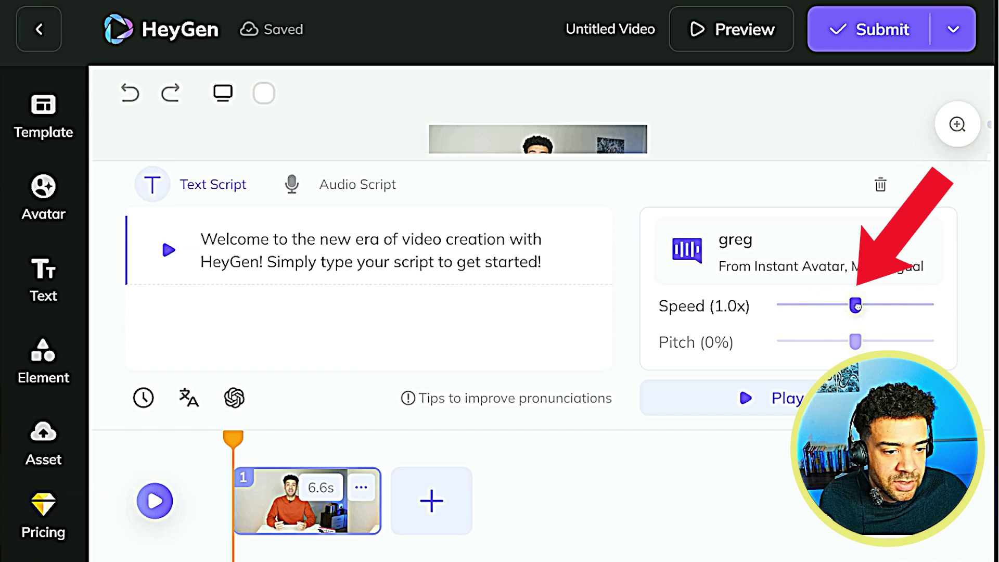
Switch the scene to Audio Script, offering local MP3/WAV upload, asset audio, or recording.
{"action": "left_click", "coordinate": [362, 187]}
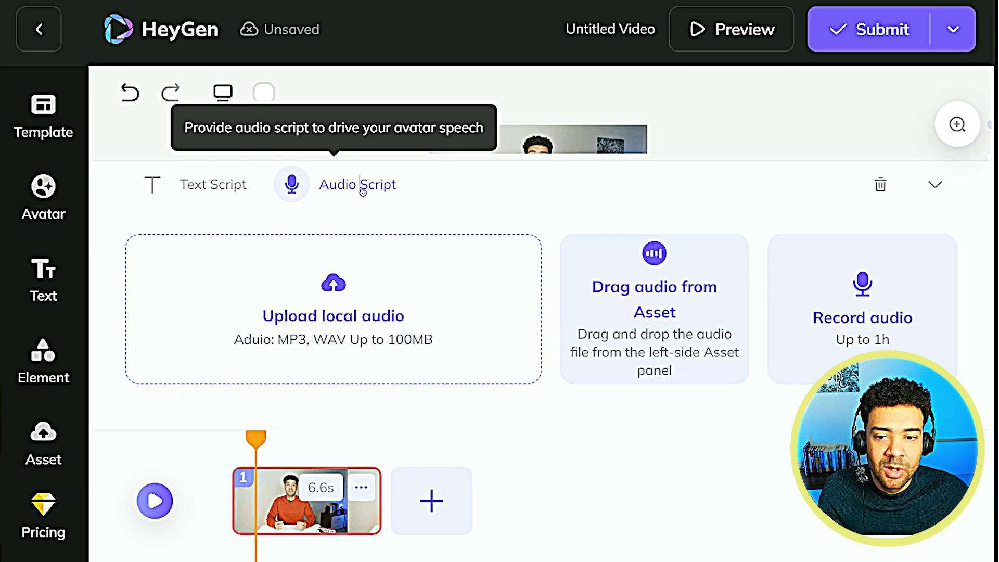